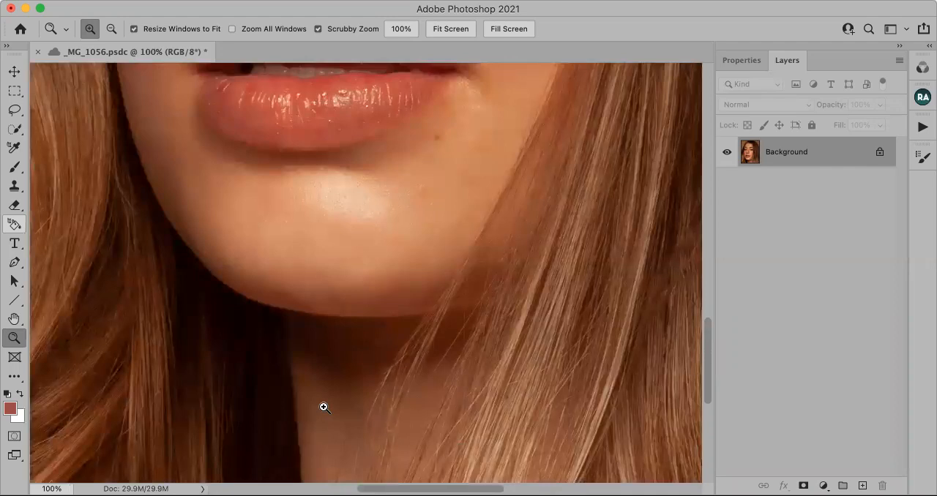
Duplicate the Background layer and name the copy "texture".
click(351, 429)
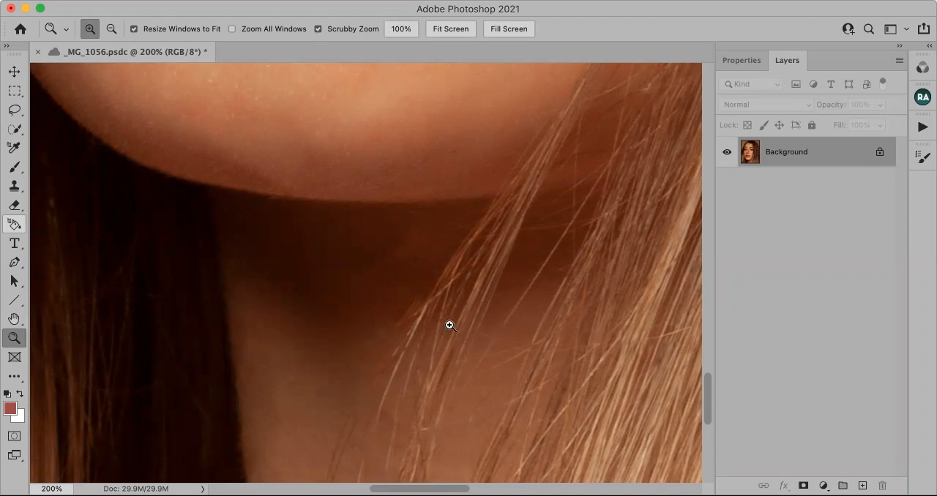
click(448, 29)
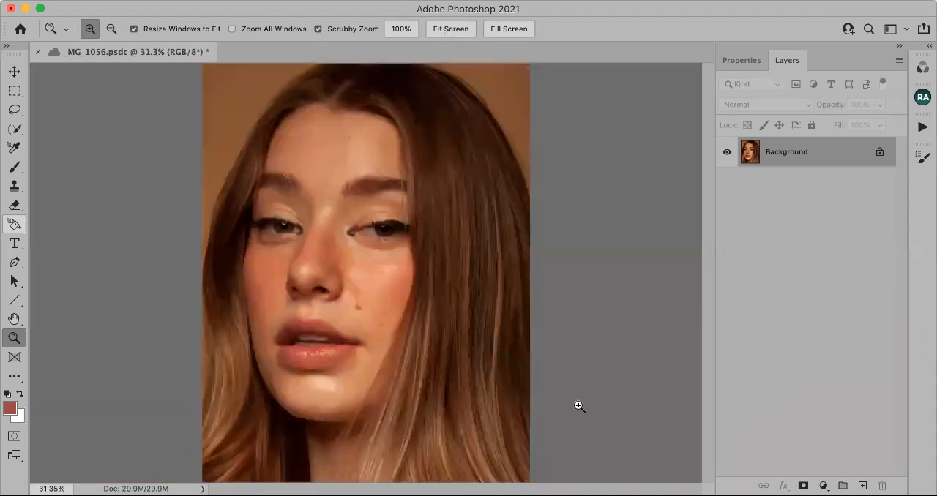
drag(829, 152, 862, 486)
double_click(795, 154)
text(texture)
key(Return)
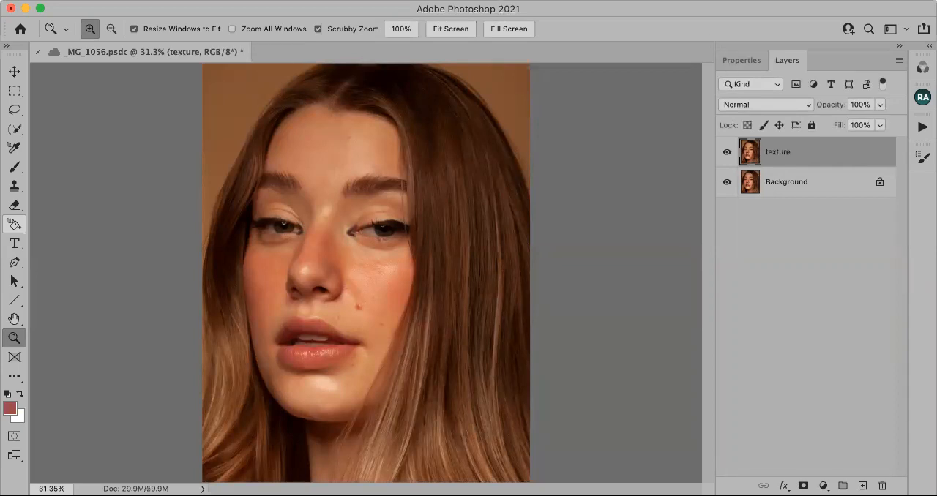
Apply a High Pass filter to the texture layer, fine-tuning its radius to extract the fine skin detail.
click(339, 0)
mouse_move(408, 291)
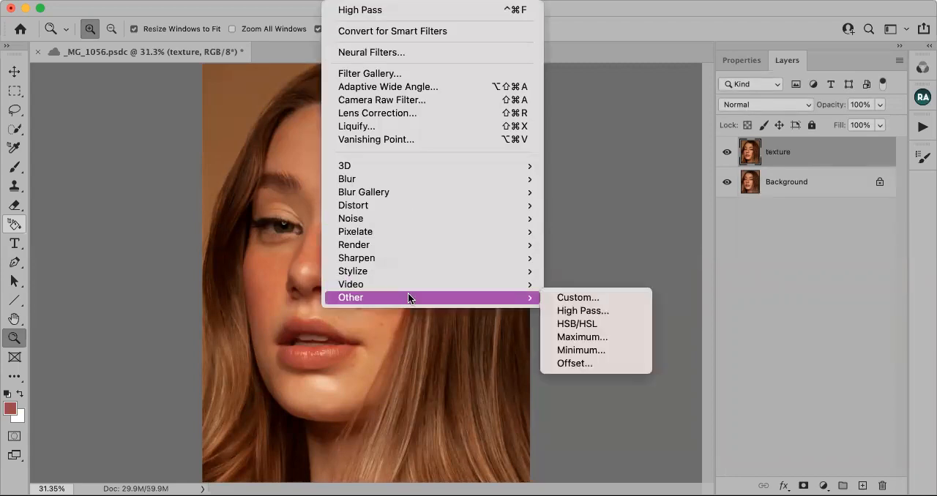
click(570, 310)
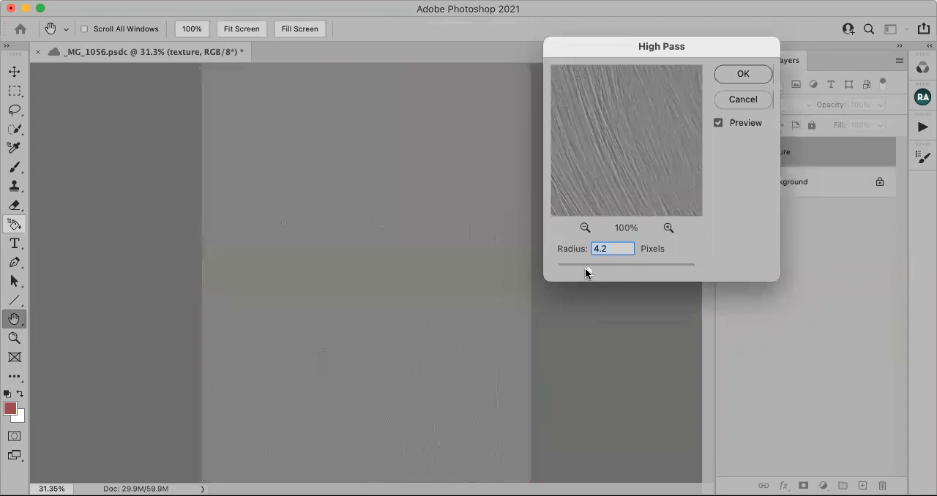
drag(588, 274, 594, 272)
drag(591, 265, 593, 264)
click(743, 75)
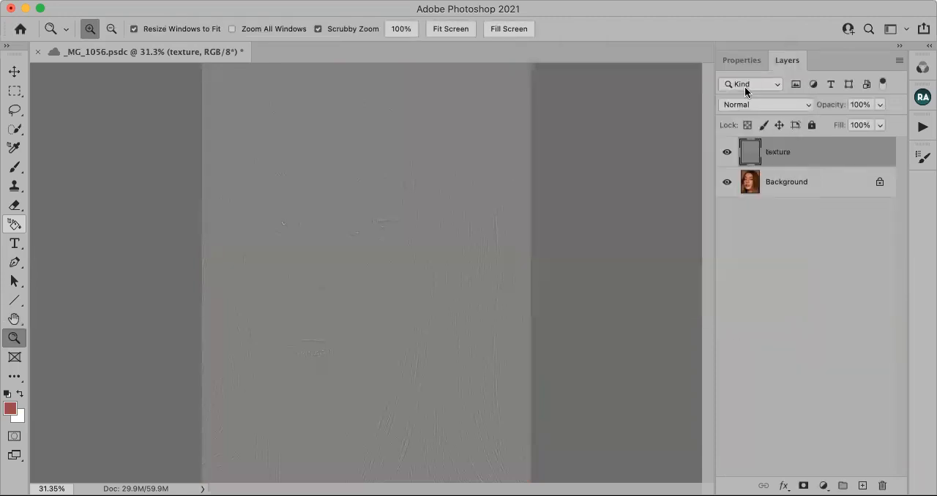
Set the texture layer's blend mode to Soft Light and give the layer a white mask.
click(759, 105)
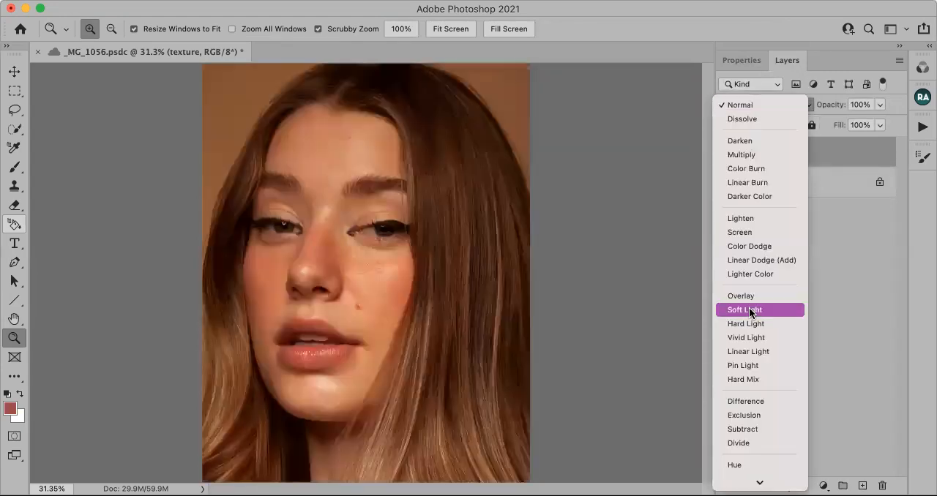
click(749, 309)
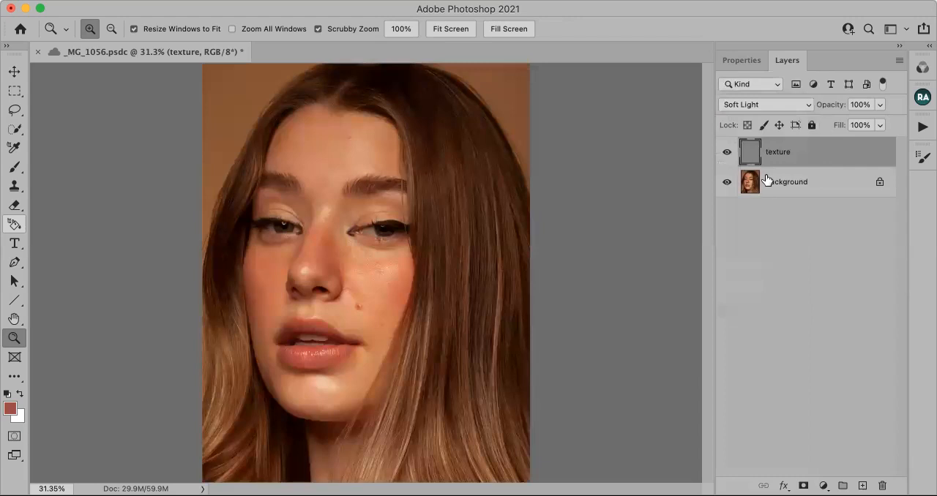
click(729, 154)
click(803, 485)
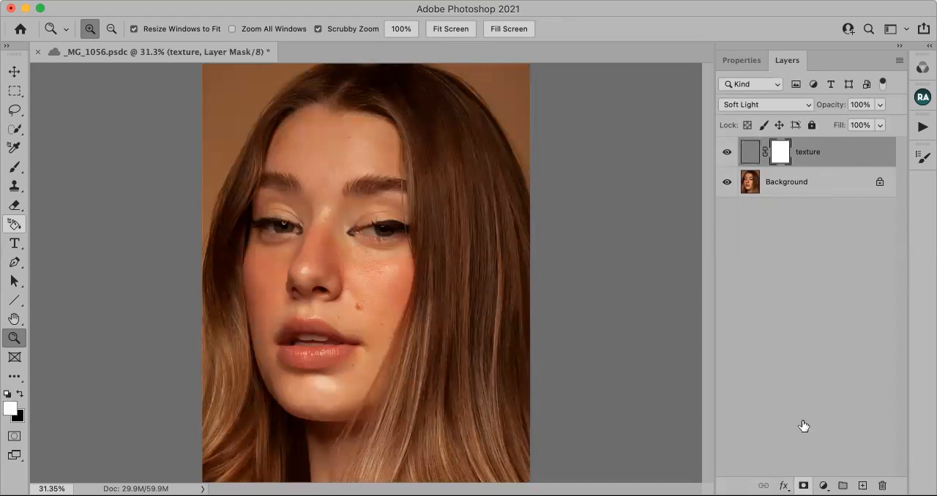
Free-transform the texture layer's image rather than its mask, moving it down so its upper edge sits just above the lips.
click(749, 151)
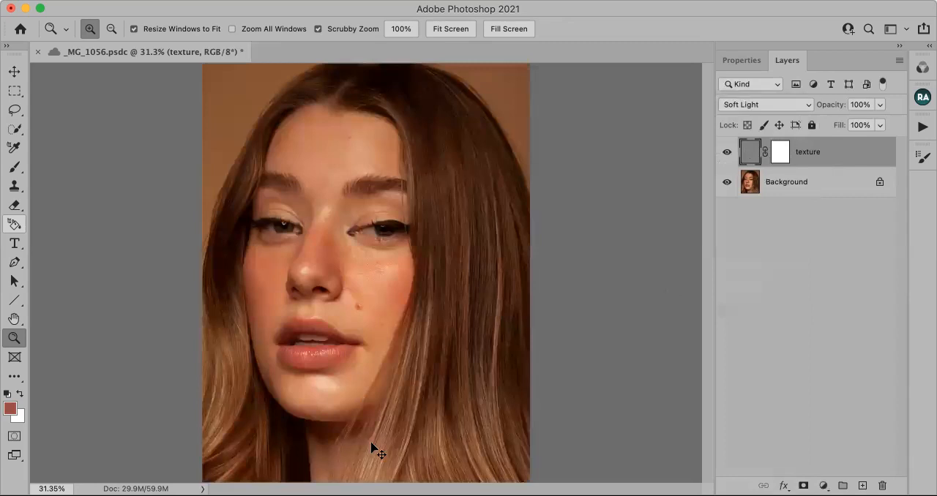
key(super+t)
drag(366, 293, 357, 477)
drag(415, 288, 427, 341)
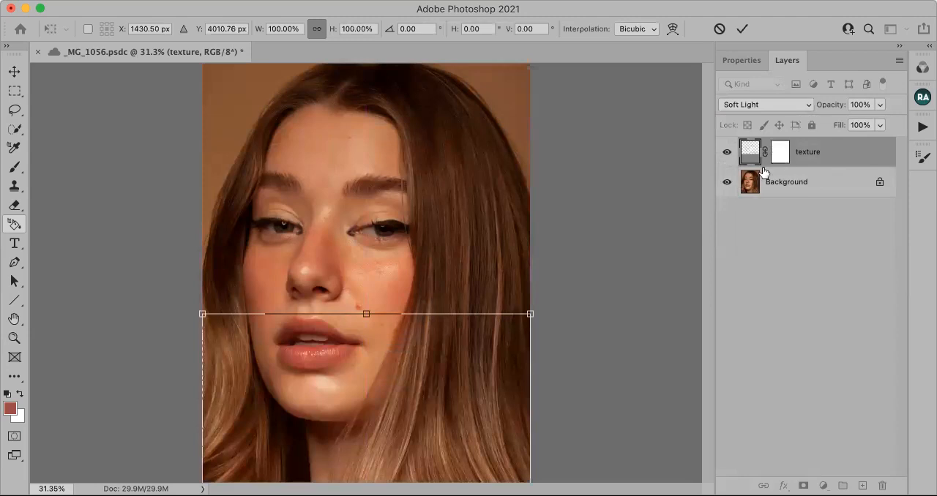
Switch the texture layer to Normal blending, enlarge it to about 130% and move it down over the mouth, chin and neck.
click(741, 104)
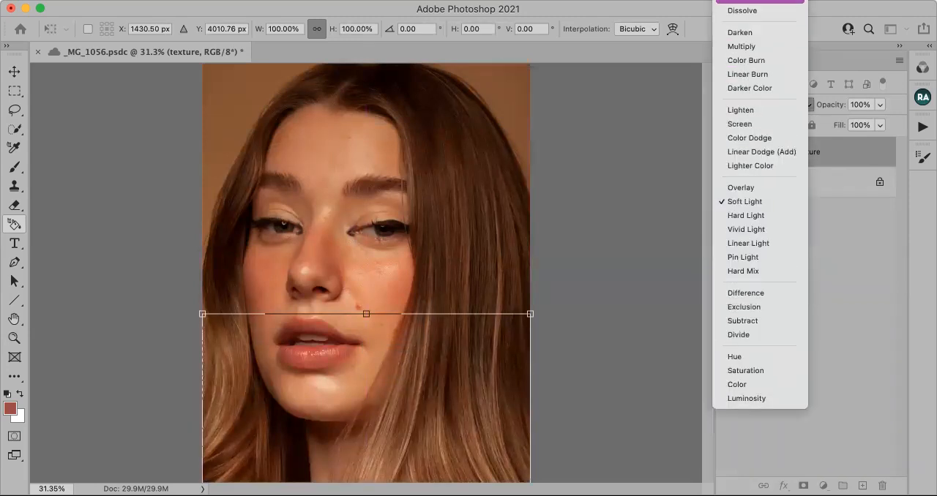
click(743, 2)
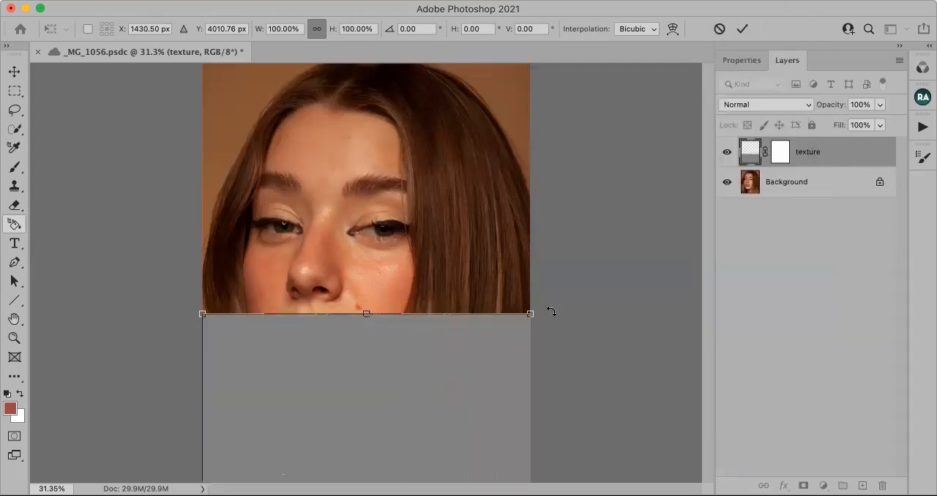
drag(670, 235, 688, 227)
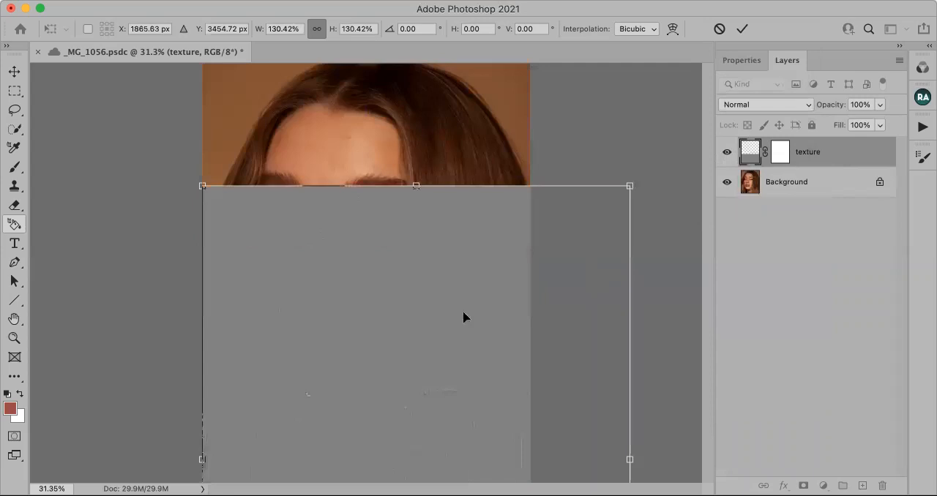
drag(477, 312, 438, 446)
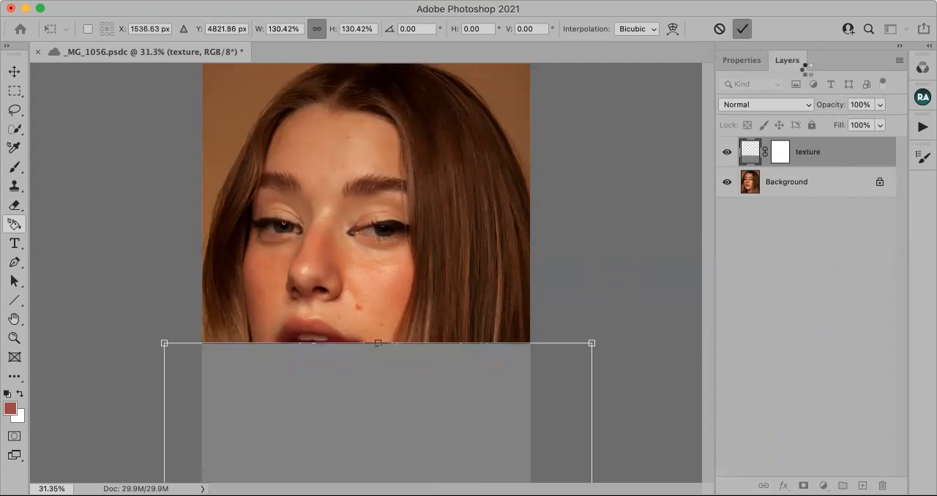
Reduce the texture layer's opacity to 54% and reposition its image slightly higher over the chin and neck with Free Transform.
click(881, 106)
click(849, 121)
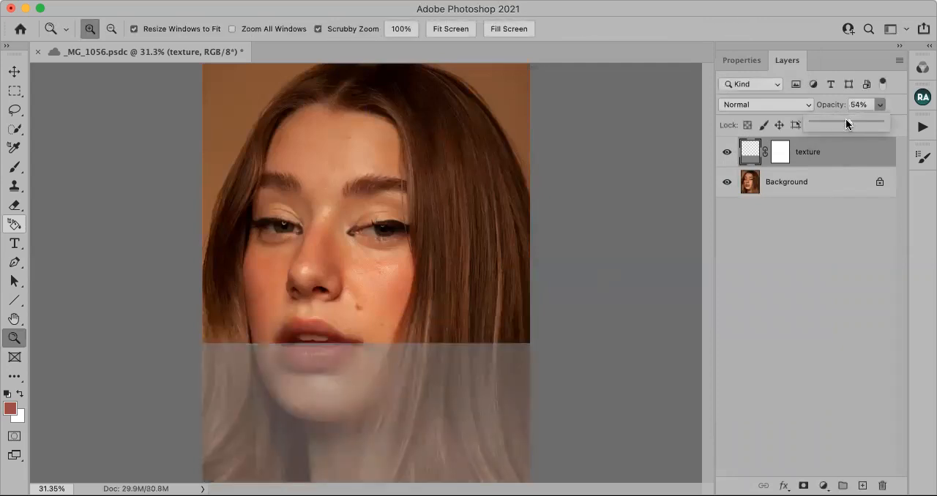
click(757, 152)
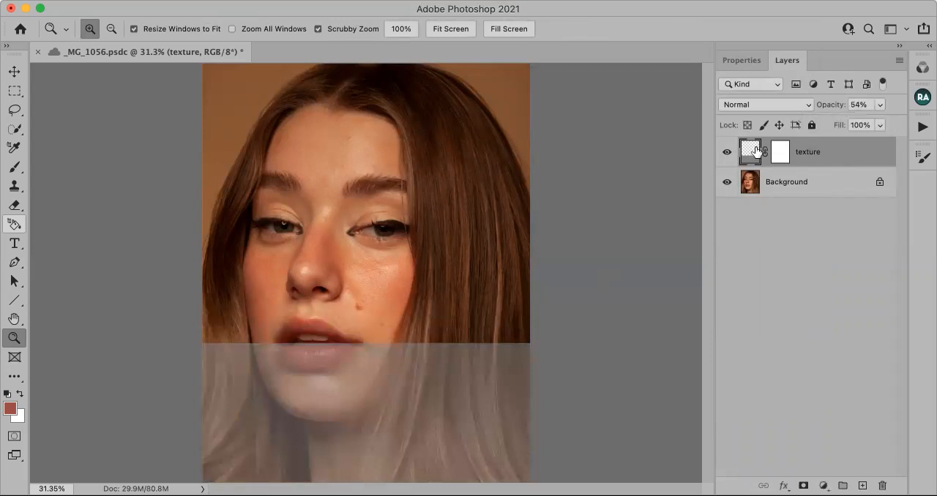
key(ctrl+t)
mouse_move(374, 395)
mouse_down()
mouse_move(377, 381)
mouse_move(379, 393)
mouse_up()
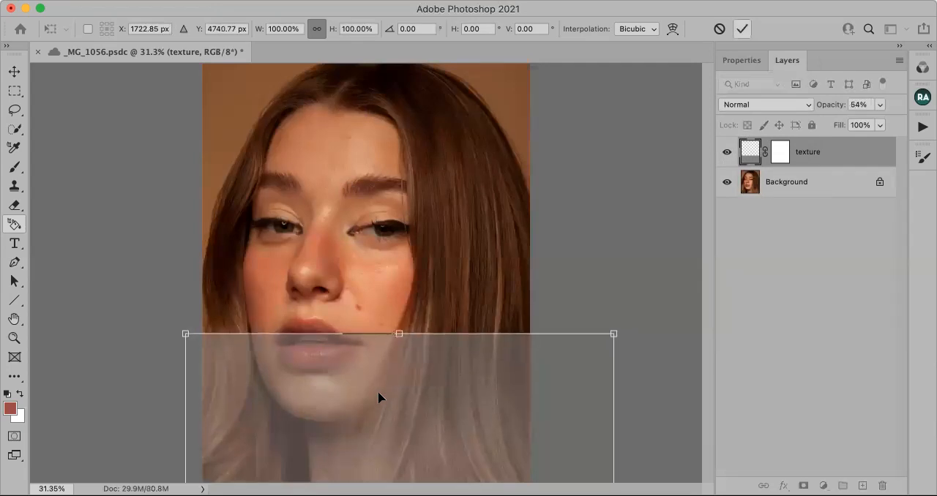
click(742, 29)
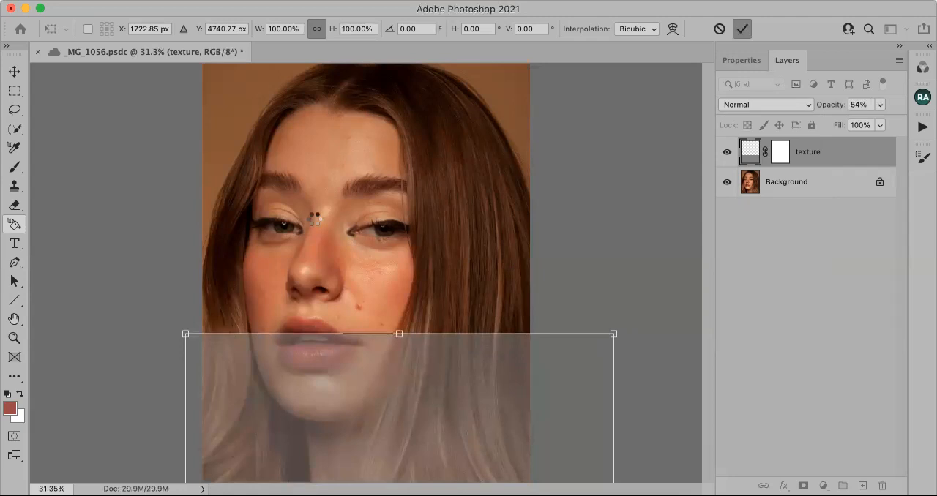
key(z)
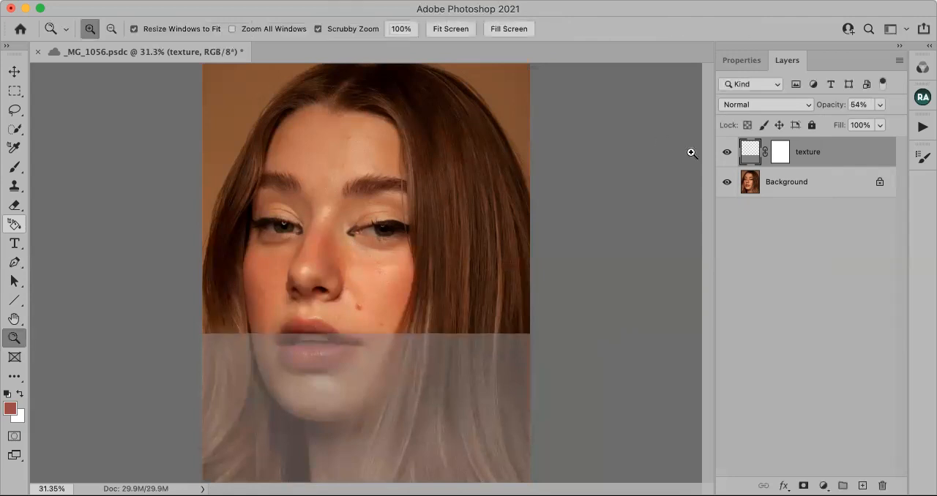
Restore the texture layer's opacity to 100% and its blend mode to Soft Light.
click(881, 104)
drag(864, 121, 927, 127)
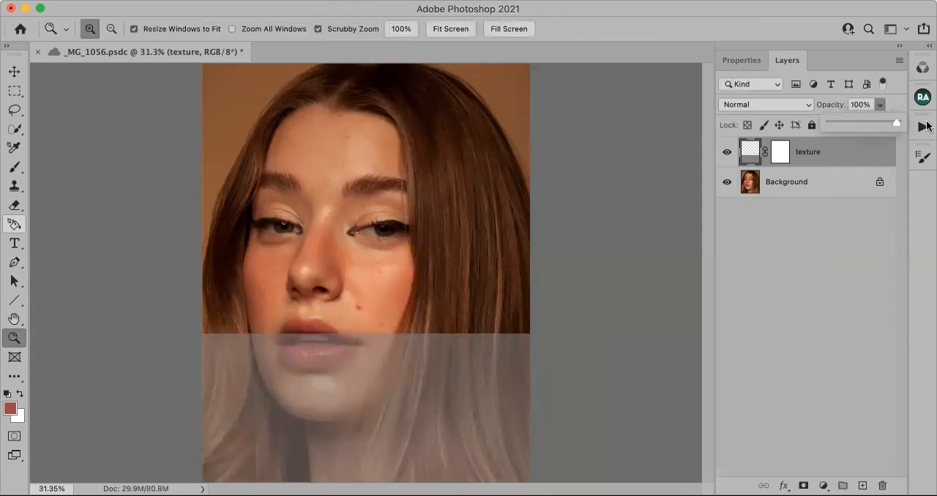
click(800, 107)
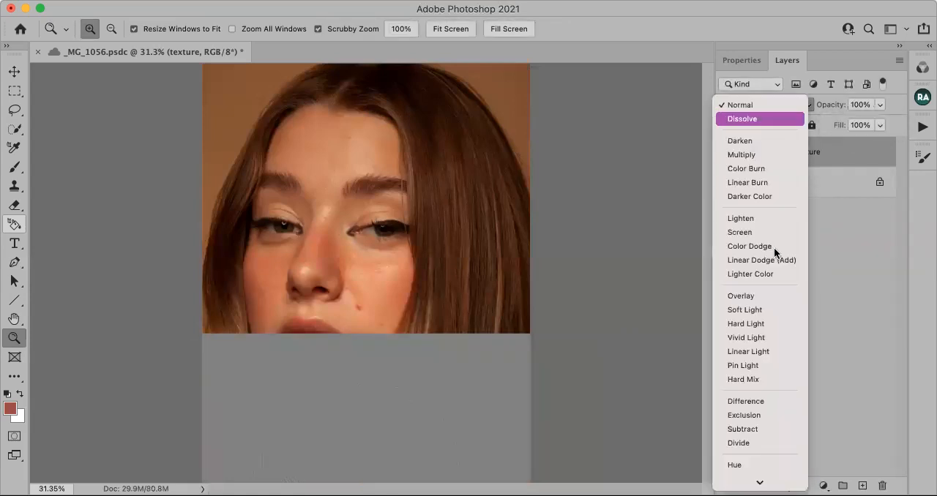
click(754, 313)
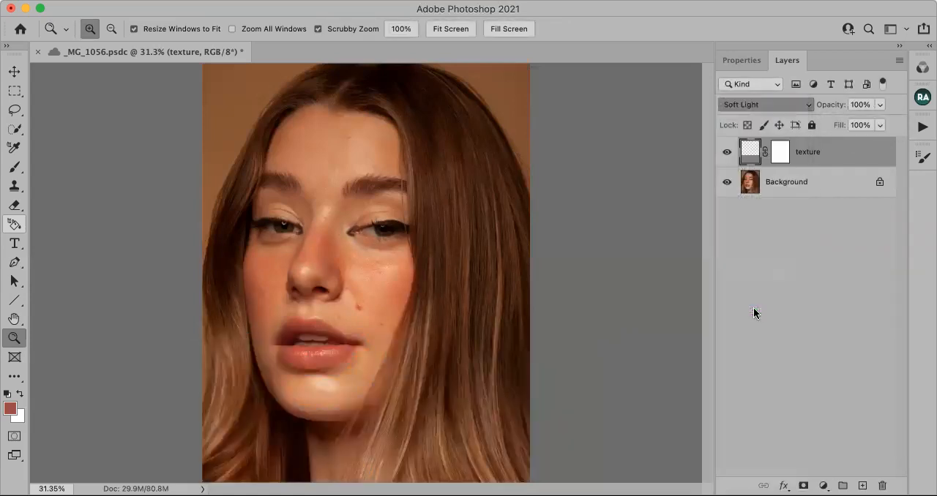
Invert the texture layer's mask to black and take up the Brush tool with white as foreground colour.
click(790, 154)
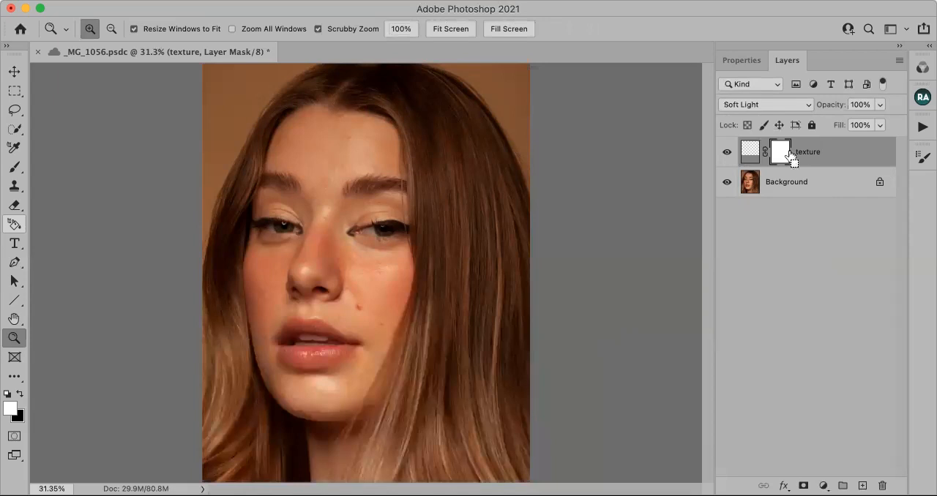
key(super+i)
click(17, 167)
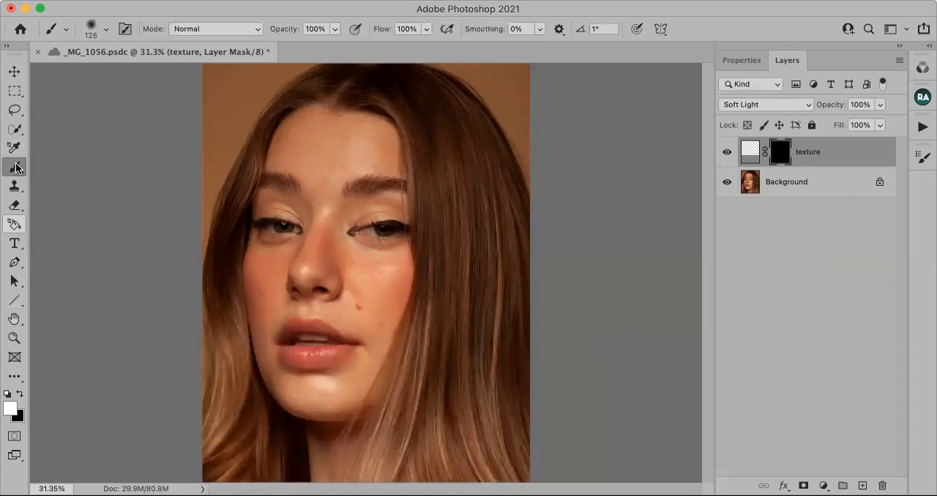
Paint white on the texture layer's mask over the neck below the chin with a soft 125-pixel brush at 100% opacity.
click(14, 357)
click(14, 338)
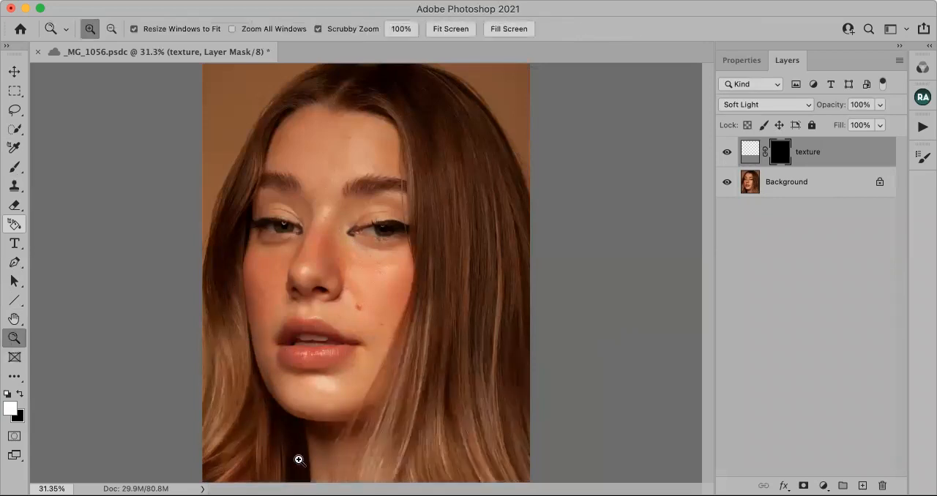
click(299, 457)
click(339, 459)
click(339, 458)
right_click(341, 461)
click(297, 402)
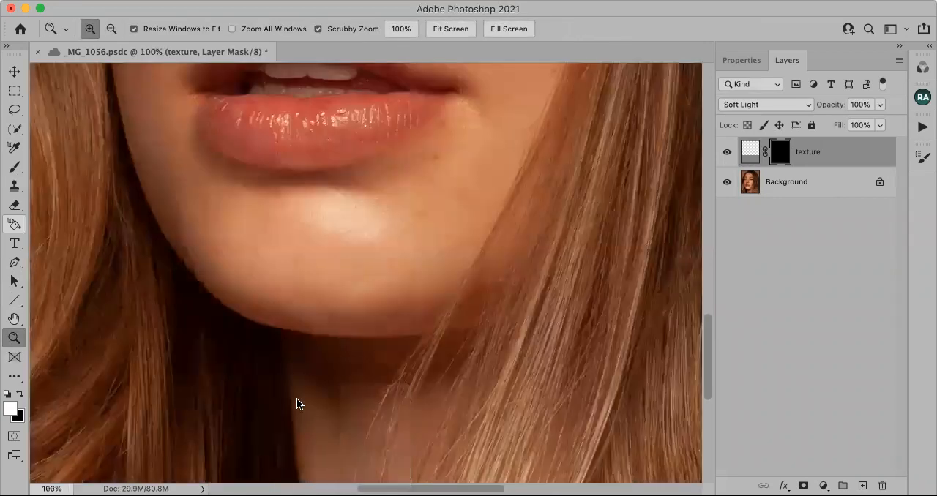
click(349, 414)
scroll(352, 410, down, 3)
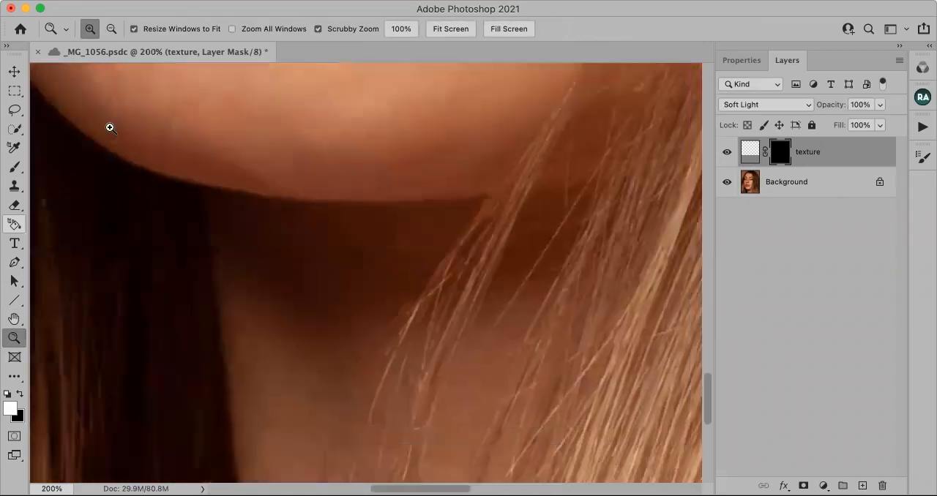
click(13, 167)
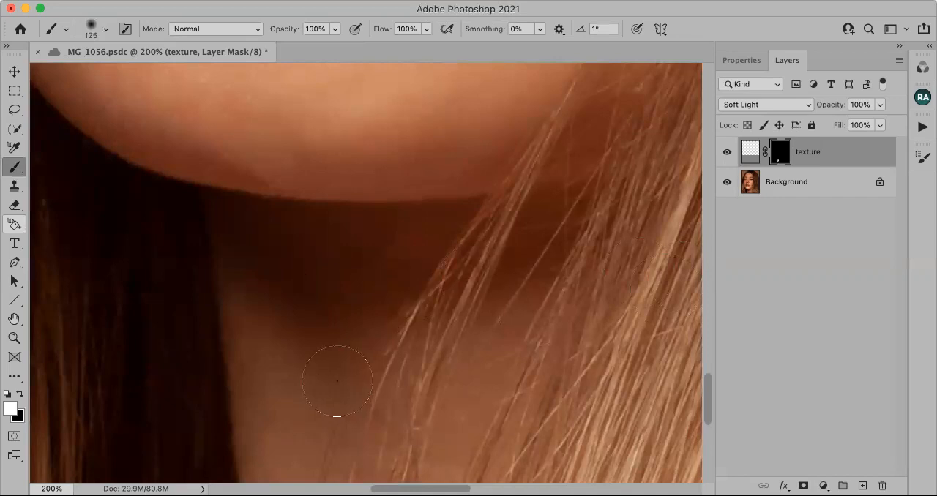
click(14, 337)
click(451, 29)
click(335, 453)
click(336, 453)
key(b)
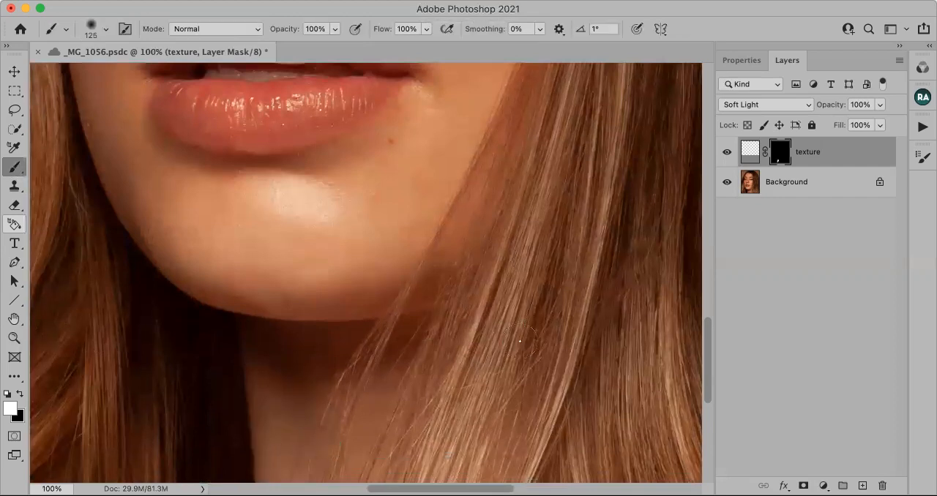
Lower the texture layer's opacity to 68% and compare the neck with the layer hidden and shown.
click(880, 105)
click(855, 121)
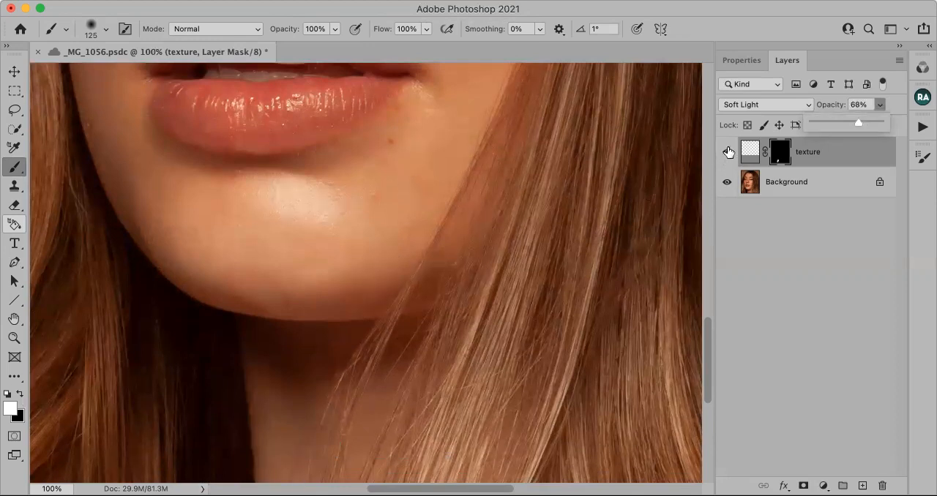
click(728, 152)
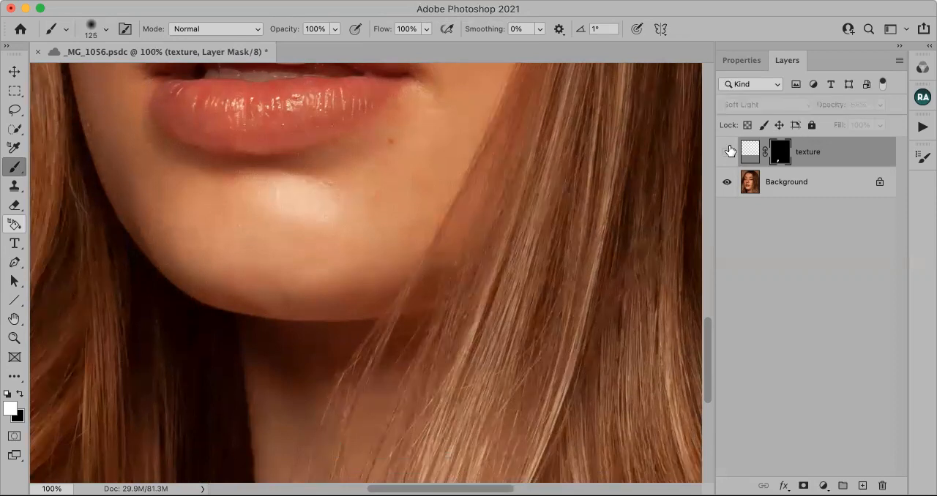
click(729, 151)
click(730, 152)
click(730, 152)
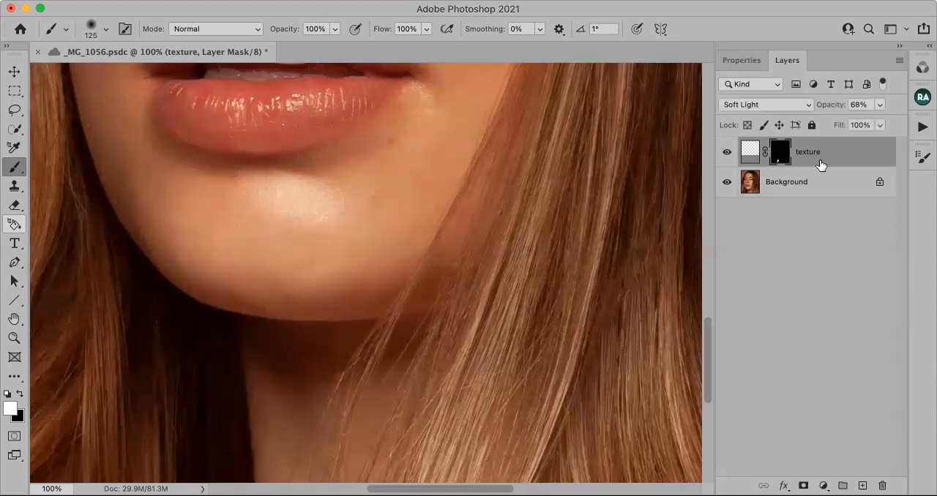
click(15, 339)
click(451, 29)
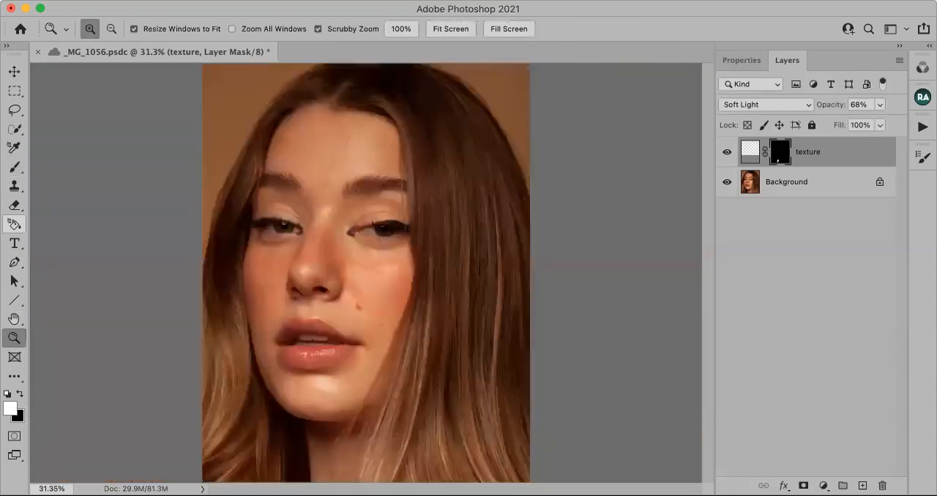